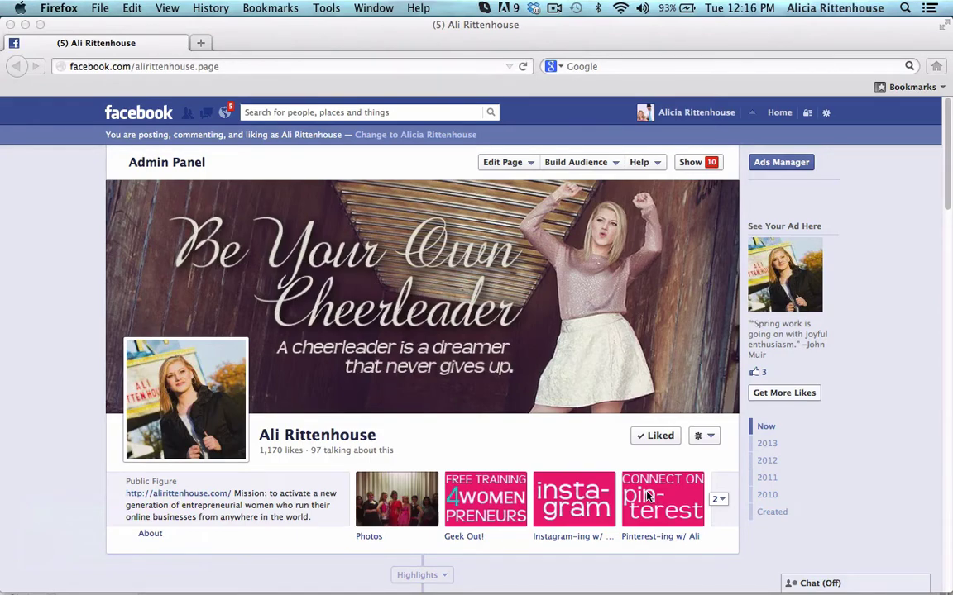
click(649, 495)
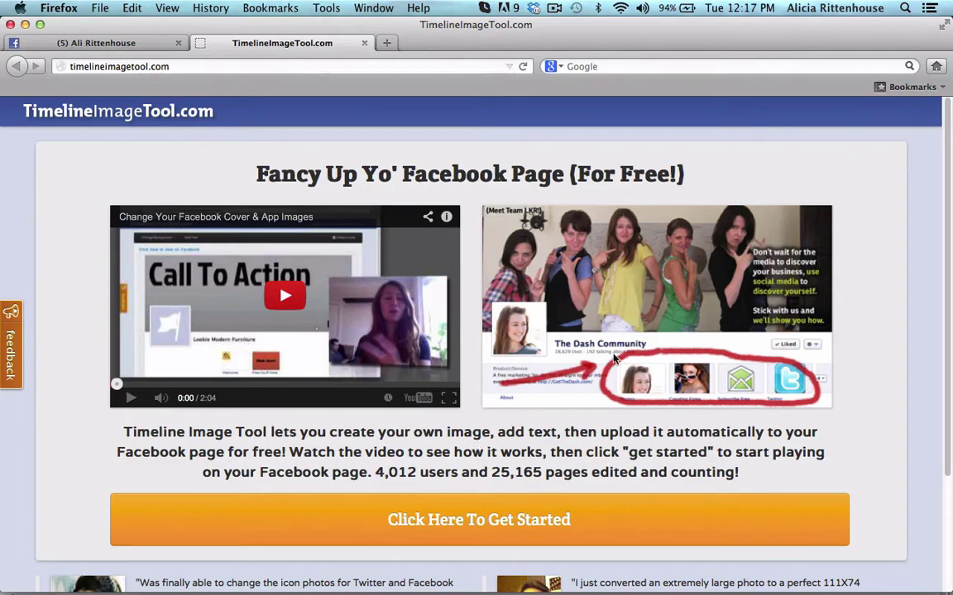
scroll(534, 384, down, 3)
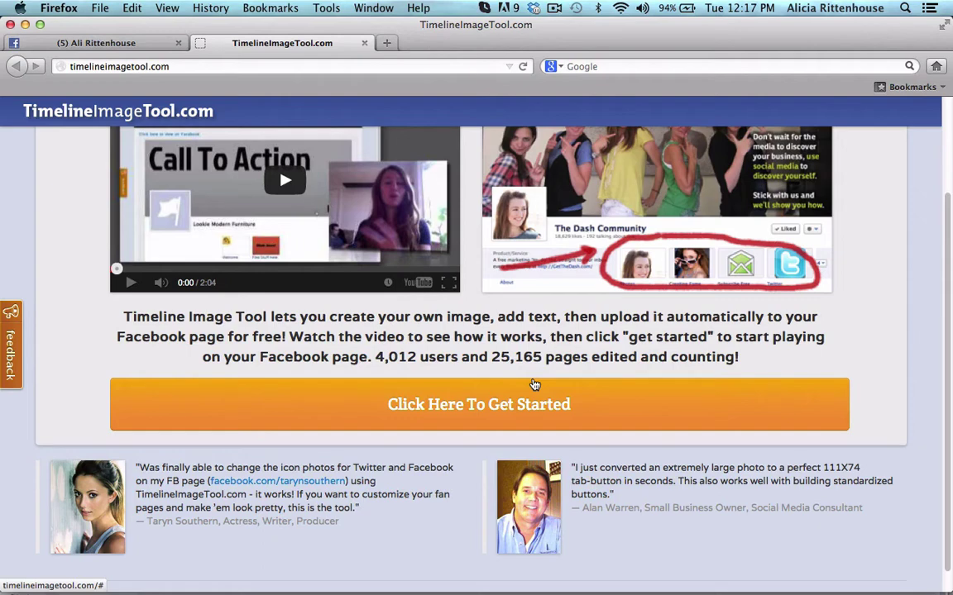
scroll(251, 184, up, 3)
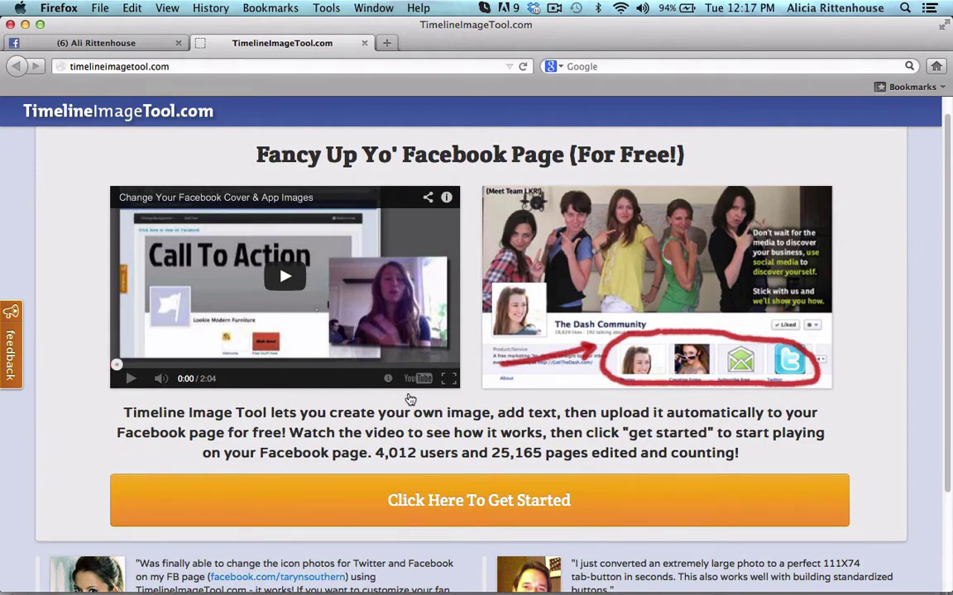
Step: Get started with Timeline Image Tool by logging in with Facebook and allowing it to manage pages and post
click(430, 508)
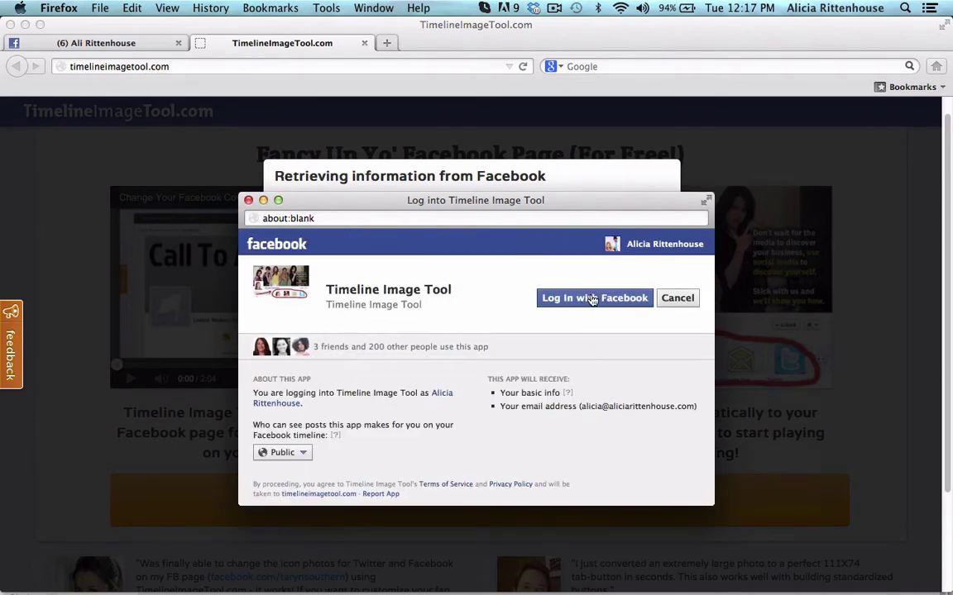
click(592, 300)
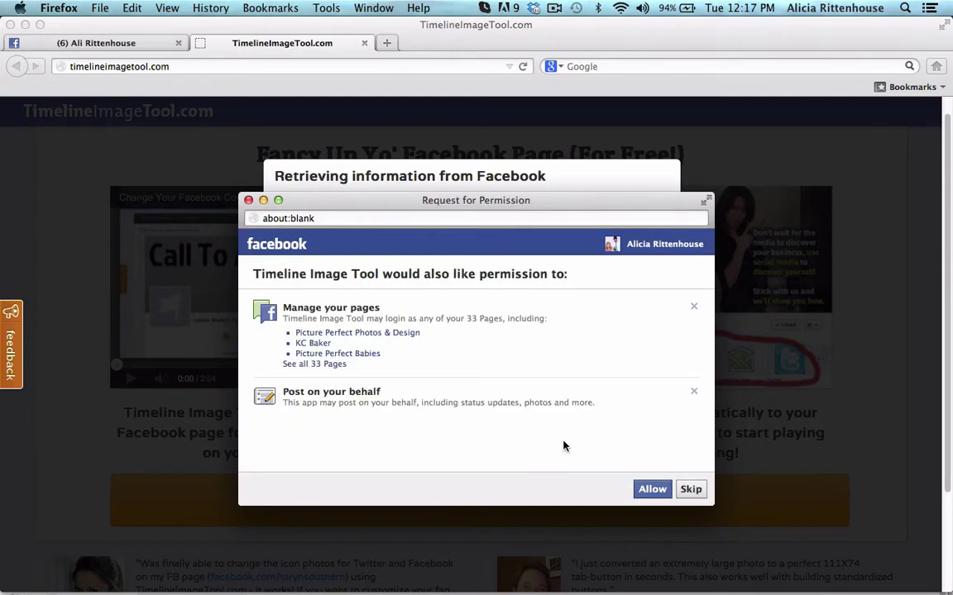
click(653, 492)
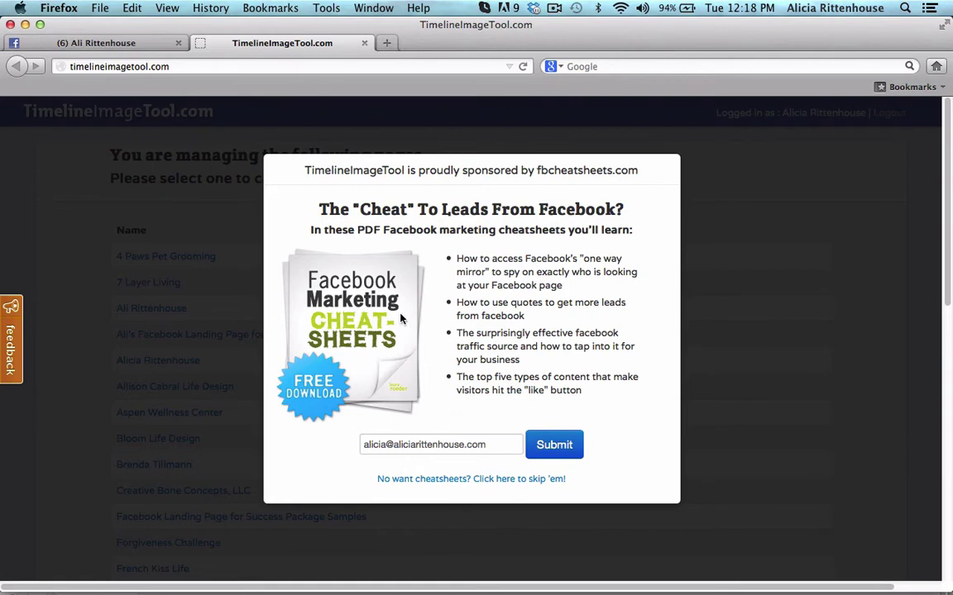
Step: Skip the cheatsheets offer and choose the third page in the list of managed pages for editing
click(443, 480)
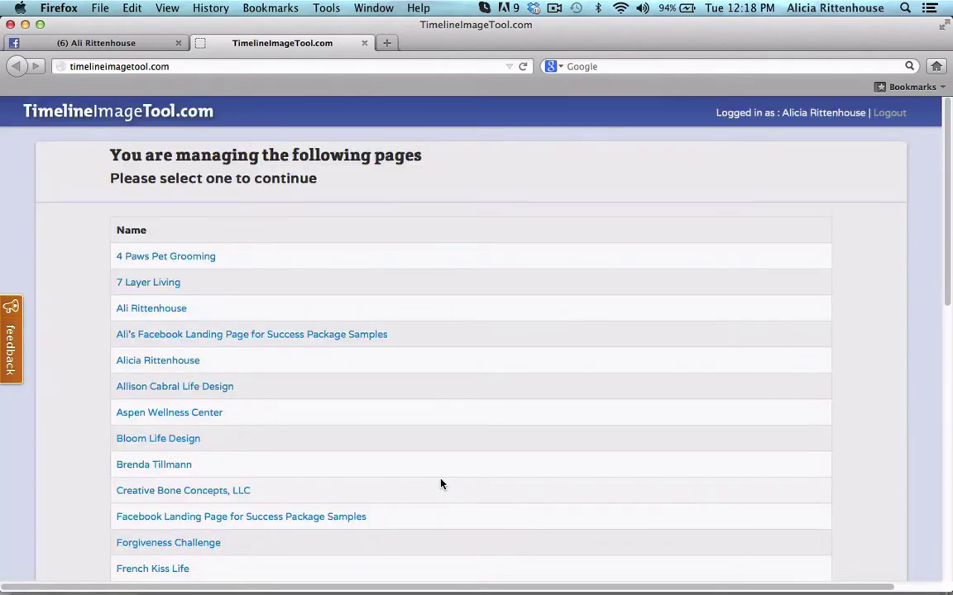
scroll(440, 484, down, 1)
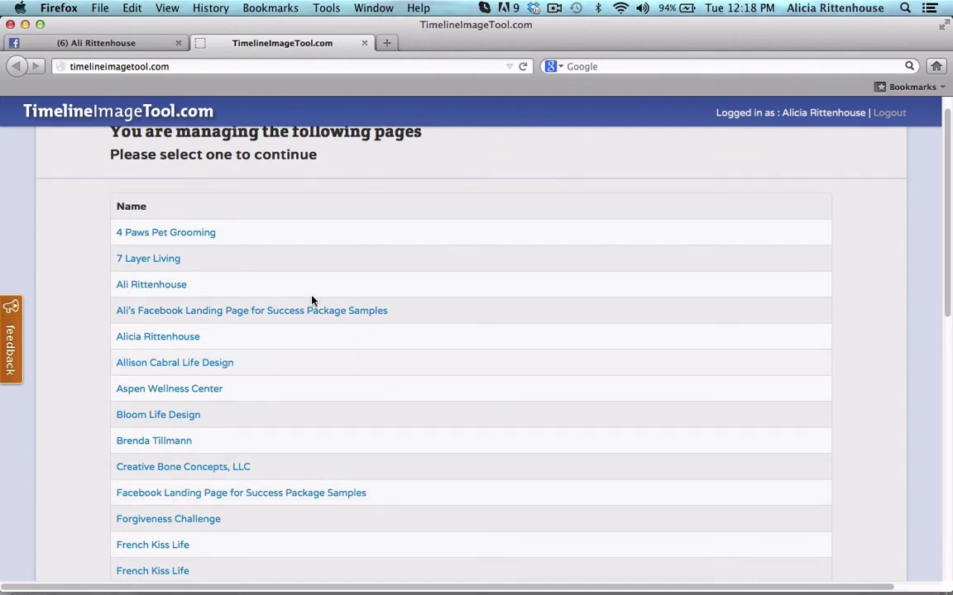
click(137, 285)
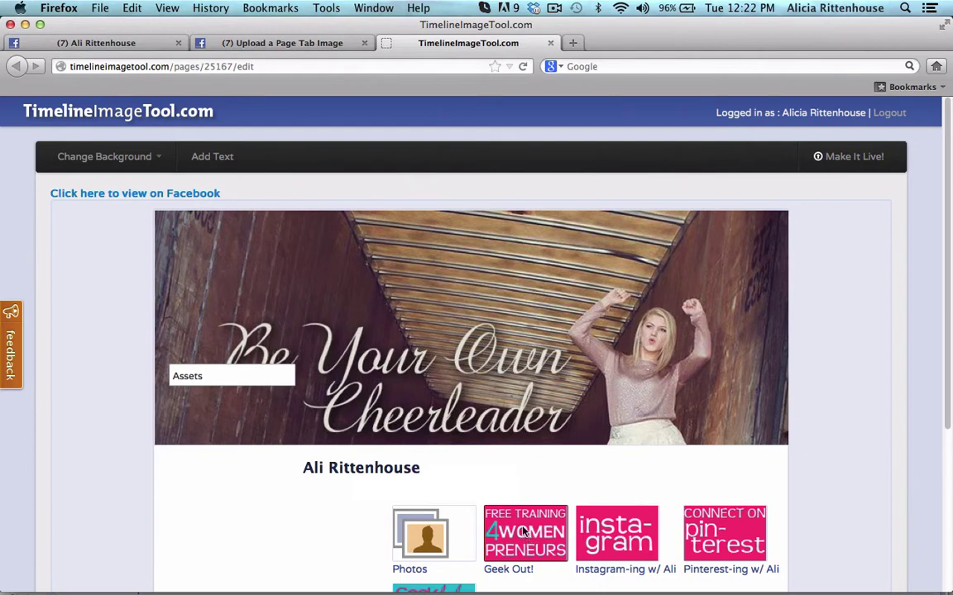
Step: Give the Geek Out! thumbnail the green envelope background and add the text "Join List" to it
click(149, 166)
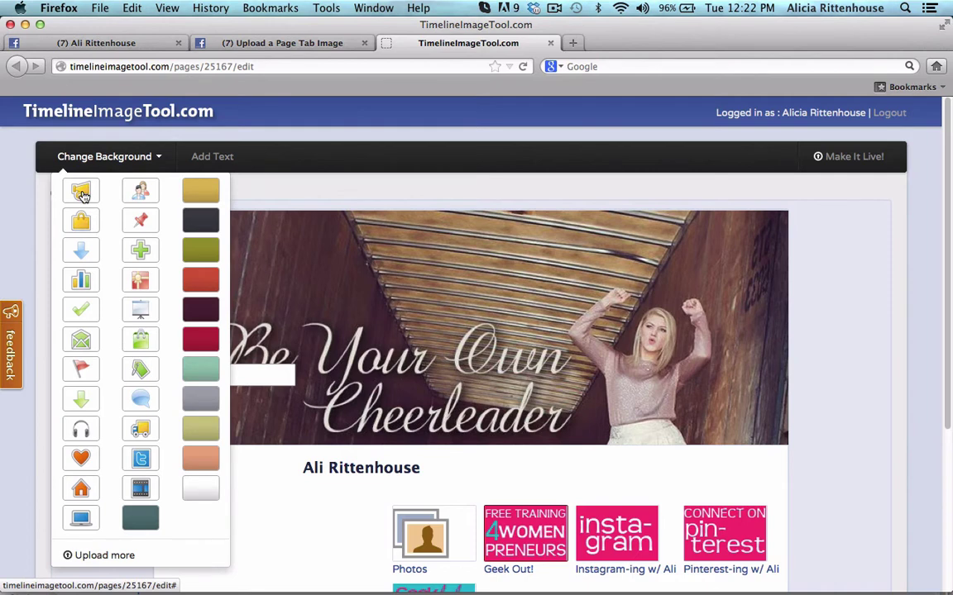
click(85, 341)
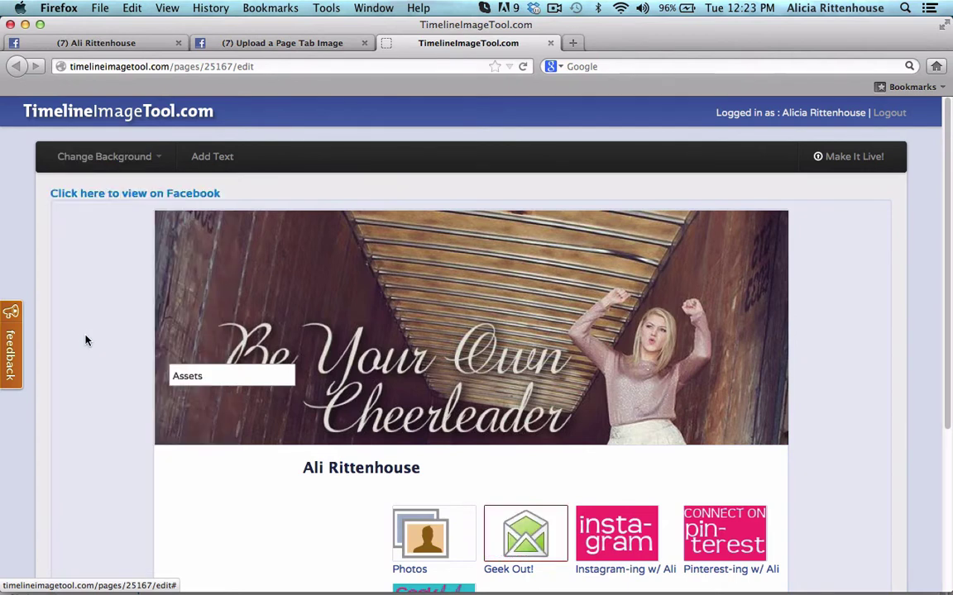
click(220, 167)
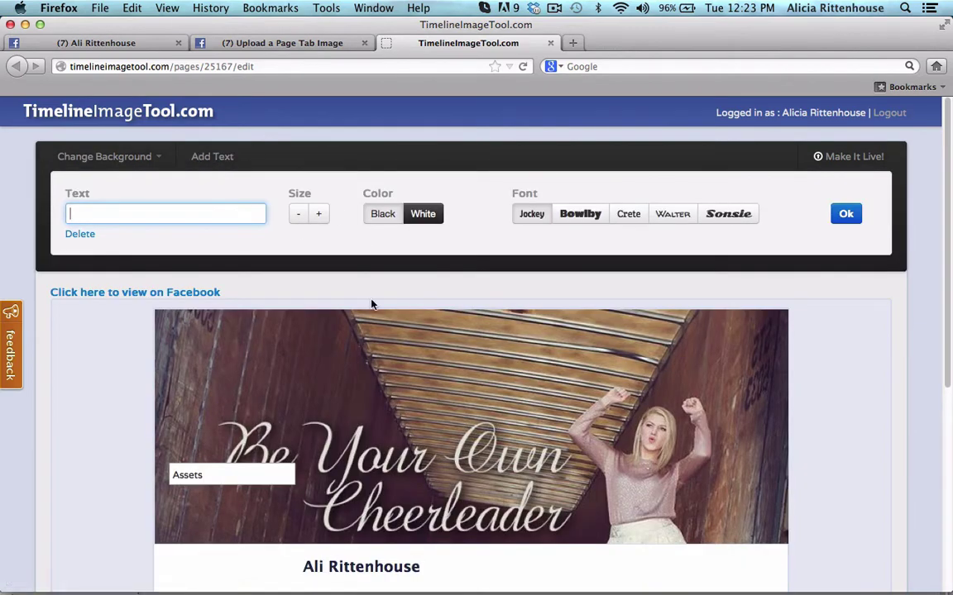
scroll(372, 304, down, 3)
scroll(372, 306, up, 2)
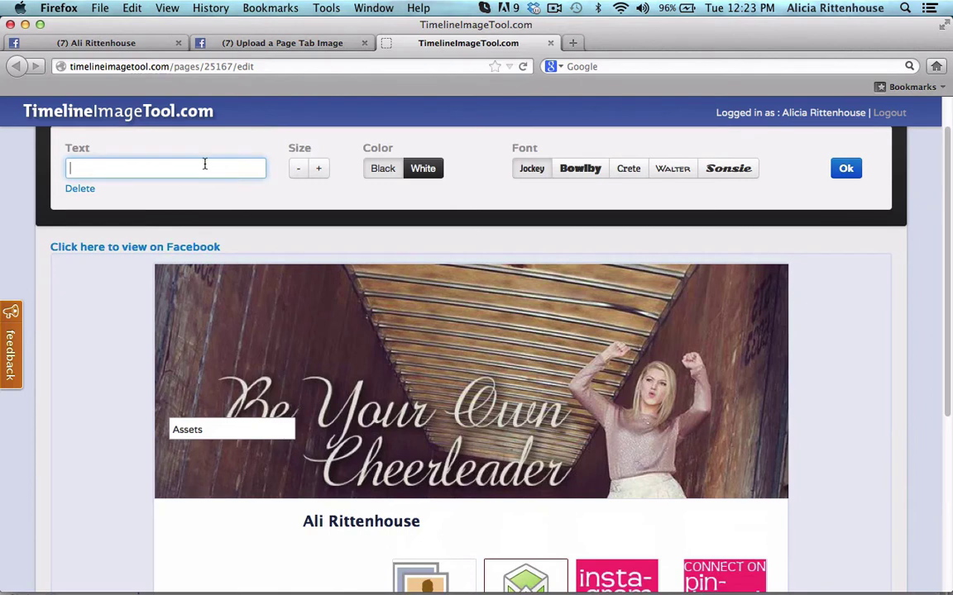
text(Join List)
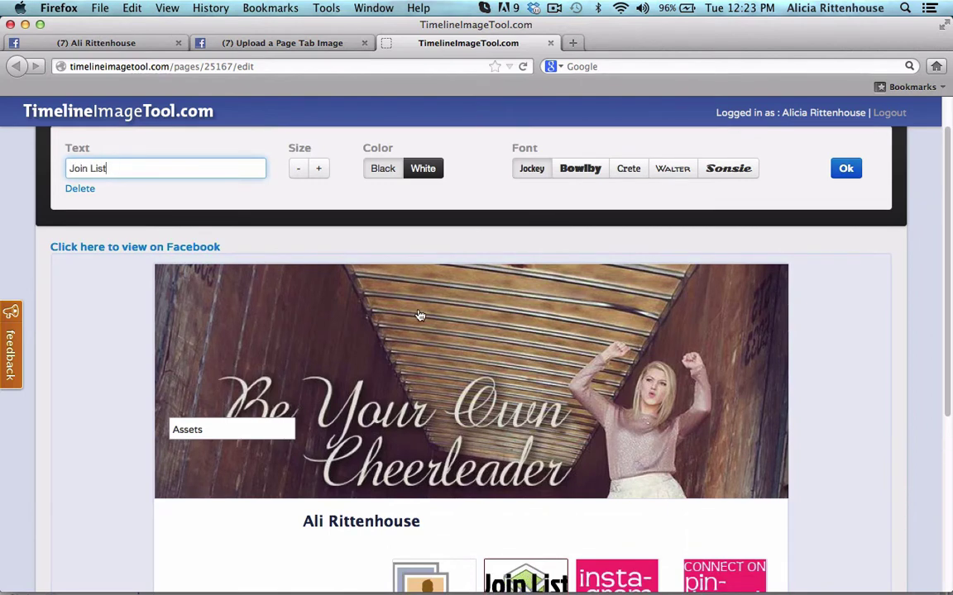
scroll(419, 317, down, 2)
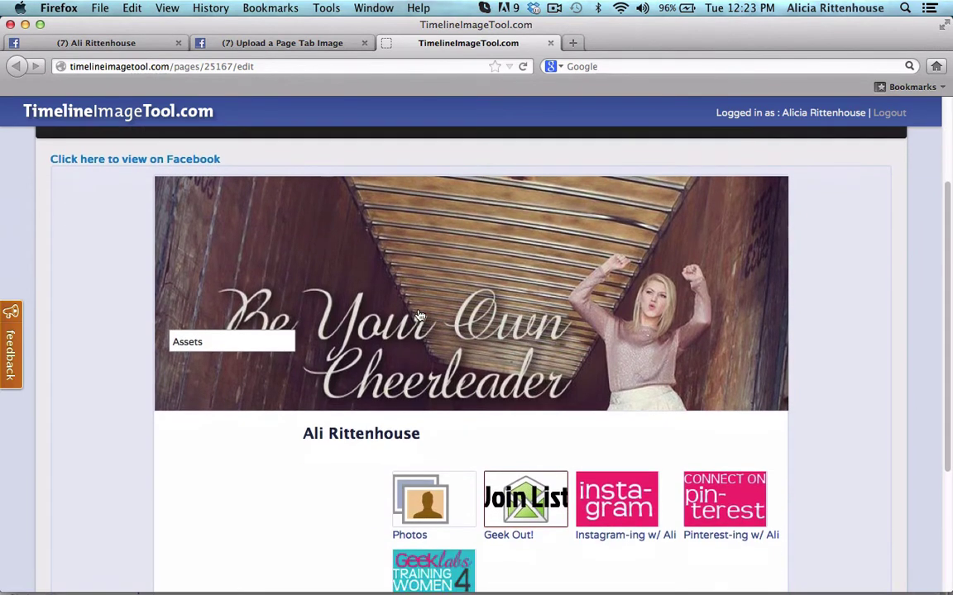
scroll(534, 491, up, 3)
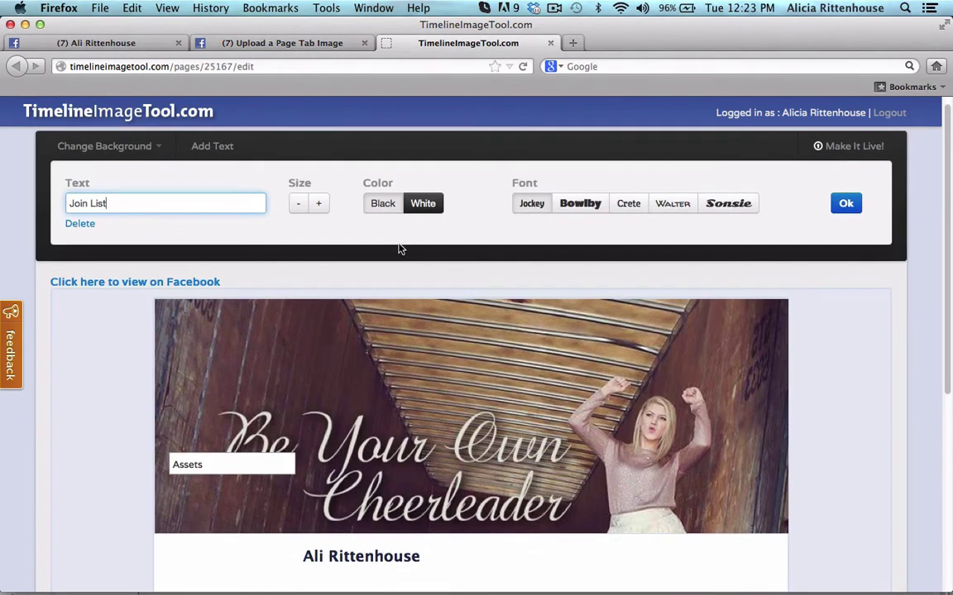
Step: Make the "Join List" text on the Geek Out! thumbnail smaller
click(299, 207)
scroll(438, 347, down, 5)
scroll(438, 346, up, 2)
scroll(439, 348, up, 3)
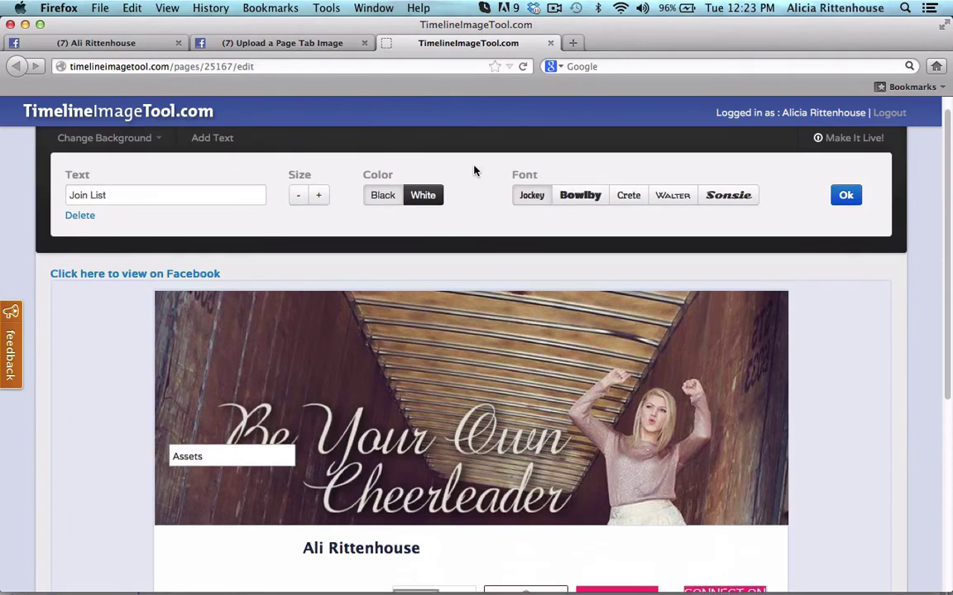
Step: Try the Bowlby, Sonsie and Walter fonts on the "Join List" text
click(581, 196)
scroll(581, 199, down, 3)
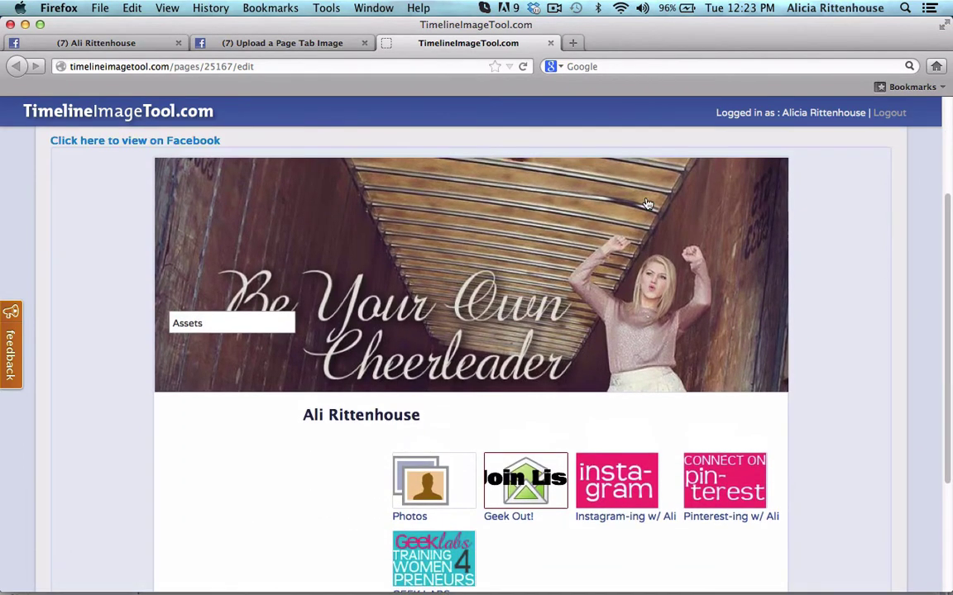
scroll(648, 203, up, 3)
click(739, 196)
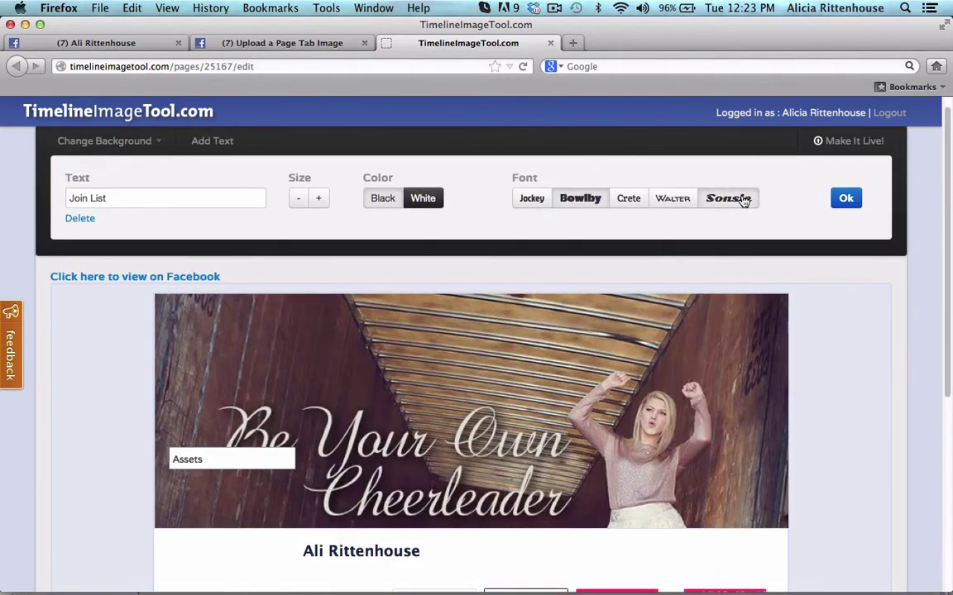
scroll(523, 332, down, 3)
scroll(637, 246, up, 3)
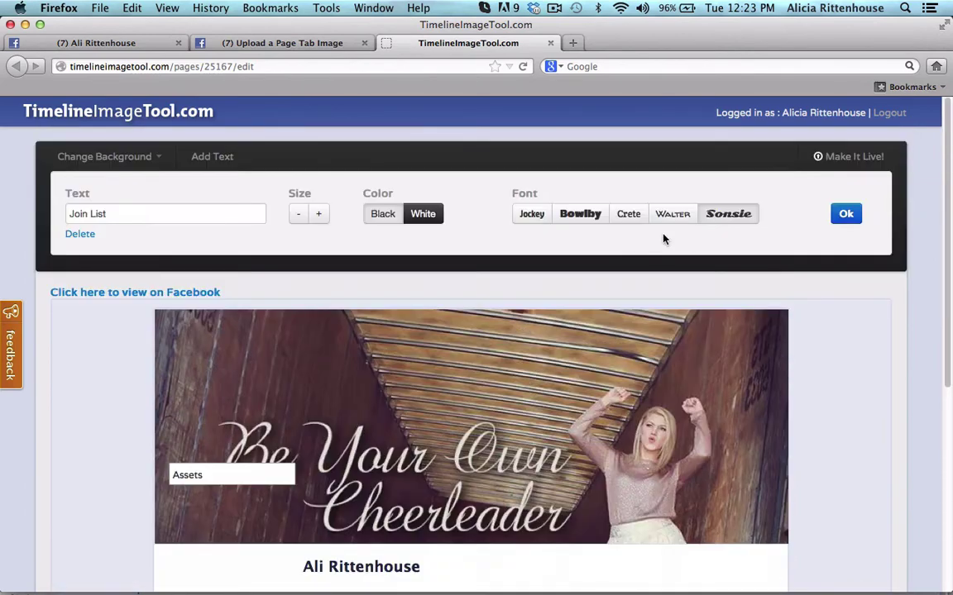
click(672, 213)
scroll(484, 405, down, 3)
scroll(485, 406, up, 3)
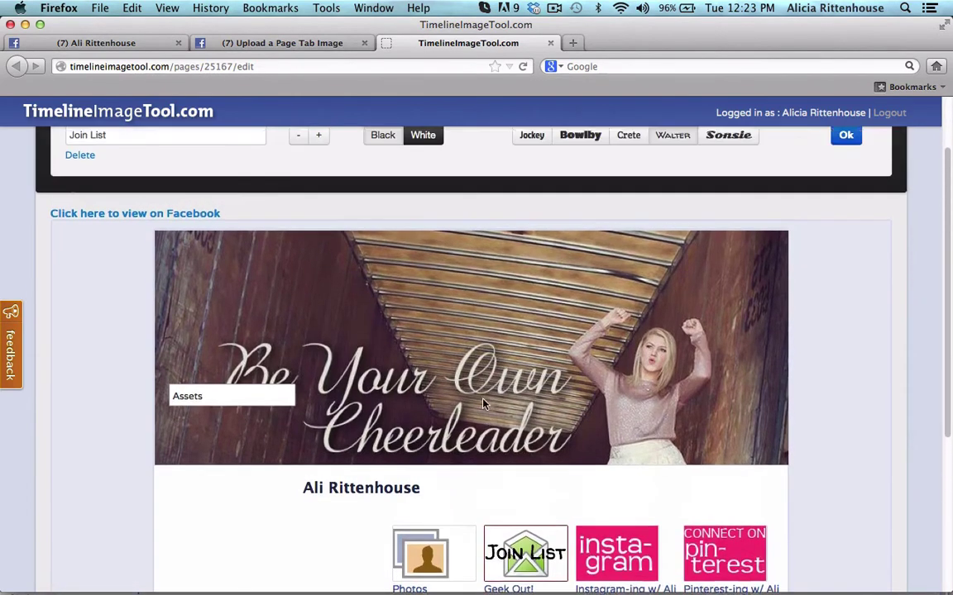
Step: Set the "Join List" text to the Jockey font and accept the text settings
click(541, 179)
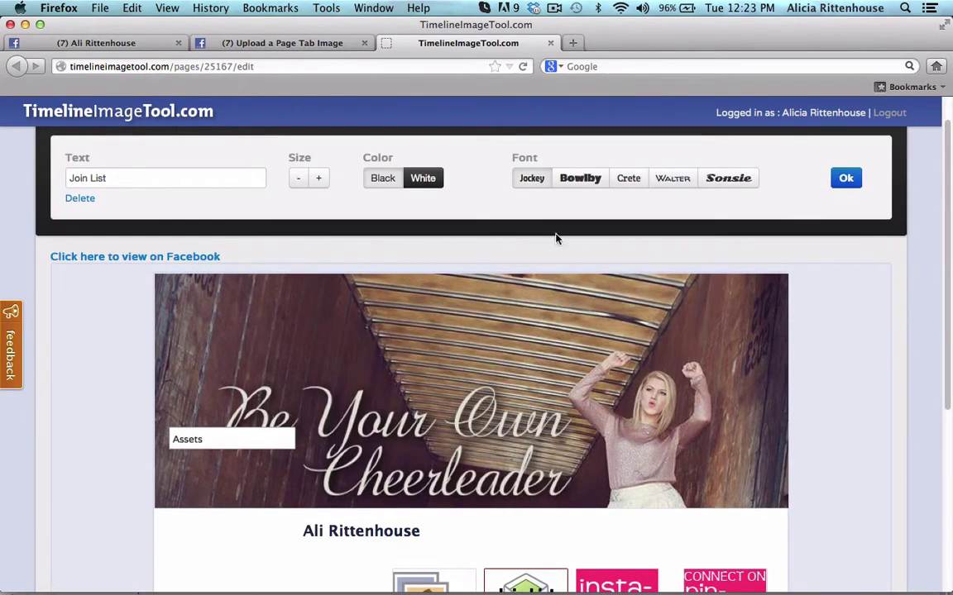
scroll(548, 239, down, 3)
scroll(561, 275, up, 1)
scroll(345, 175, up, 5)
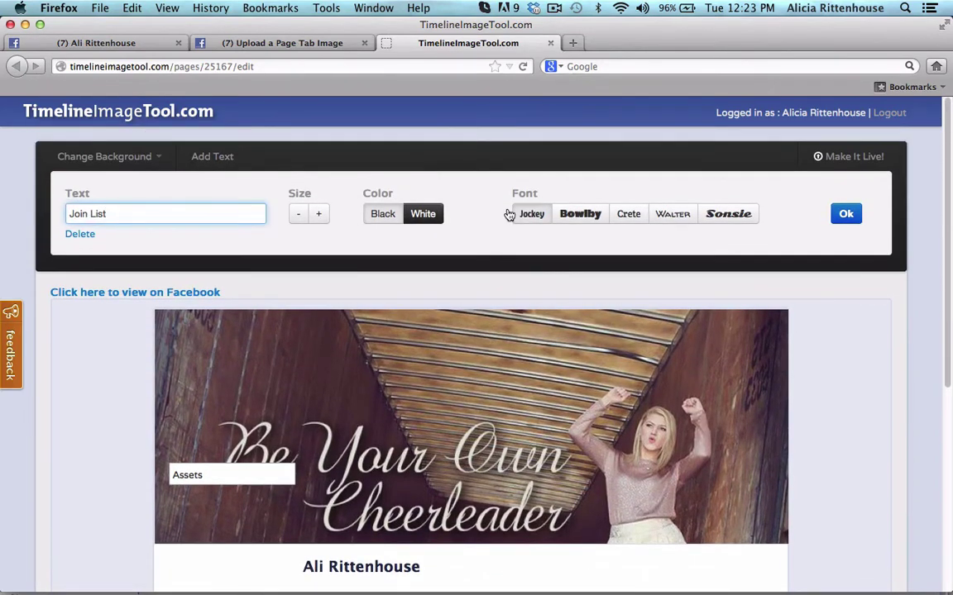
click(855, 214)
scroll(838, 357, down, 2)
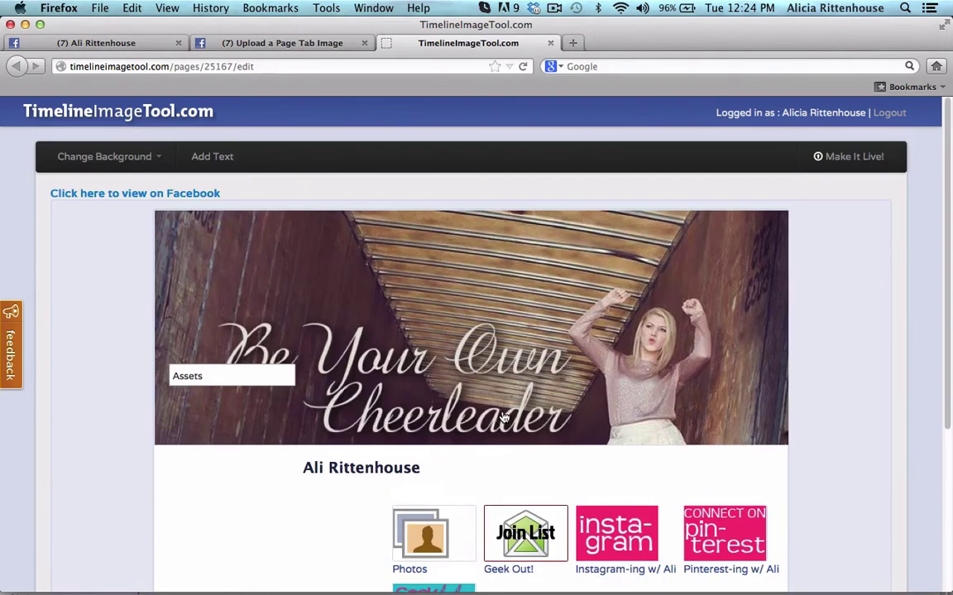
Step: Change the Geek Out! thumbnail's background to the solid crimson red
click(129, 153)
click(197, 337)
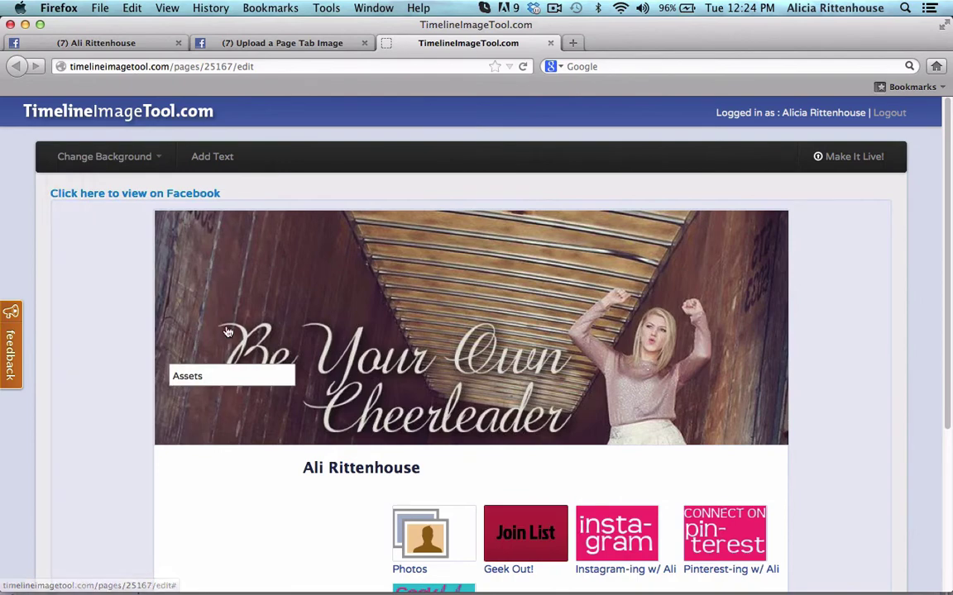
Step: Try adding a second text "Join here" in white to the Geek Out! thumbnail
click(206, 159)
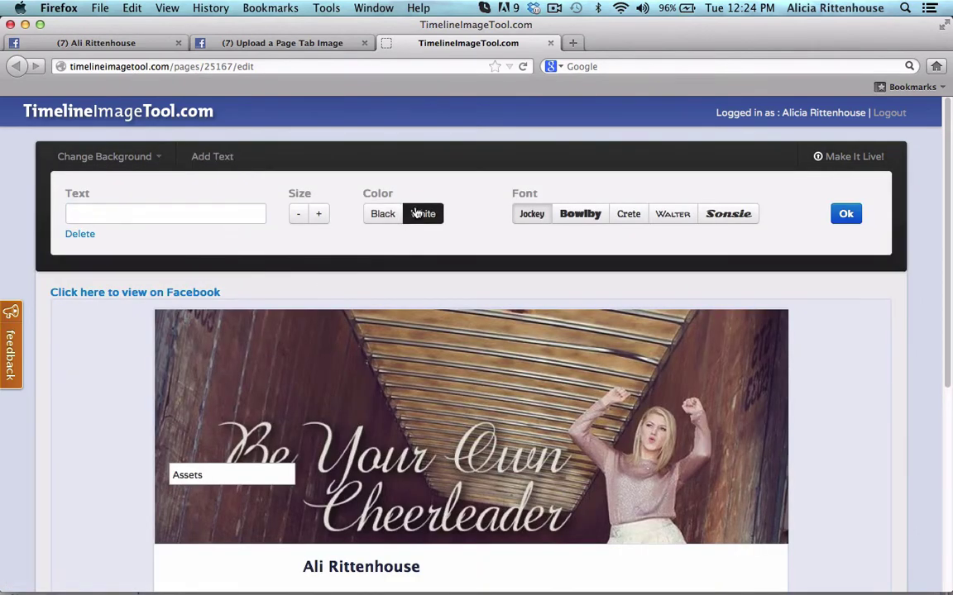
scroll(455, 287, down, 7)
scroll(455, 287, up, 5)
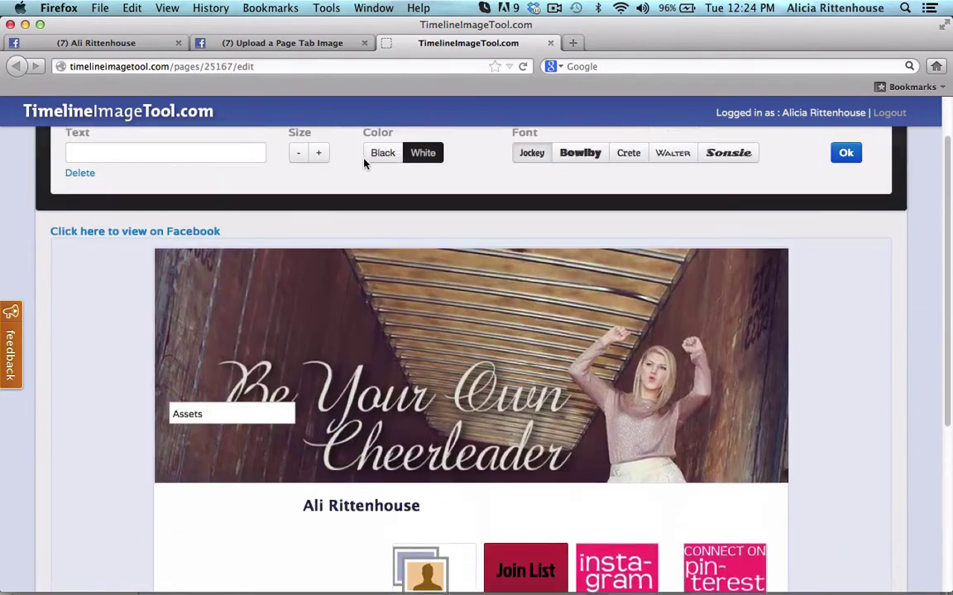
scroll(486, 328, down, 6)
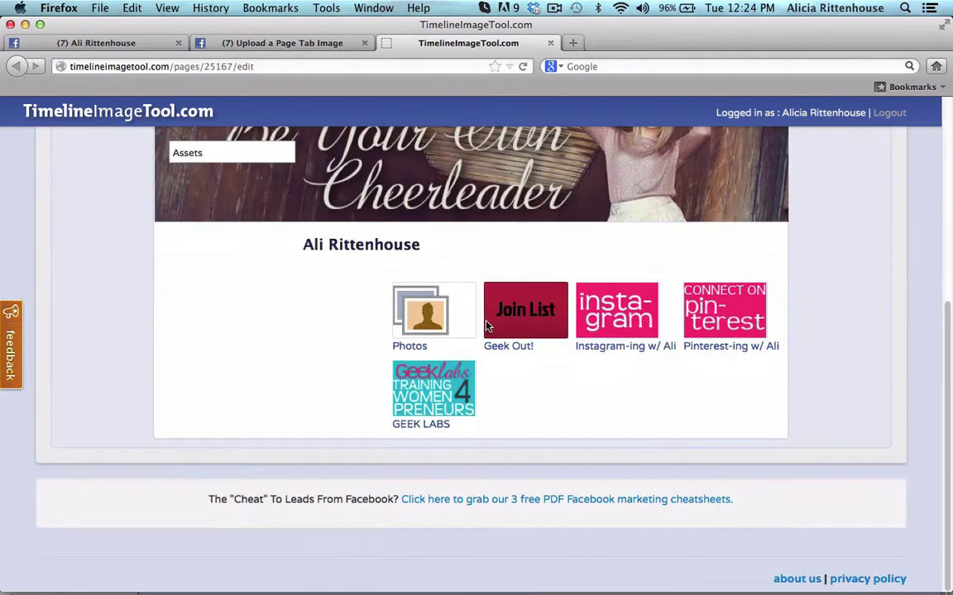
scroll(486, 328, up, 7)
click(157, 213)
text(Join here)
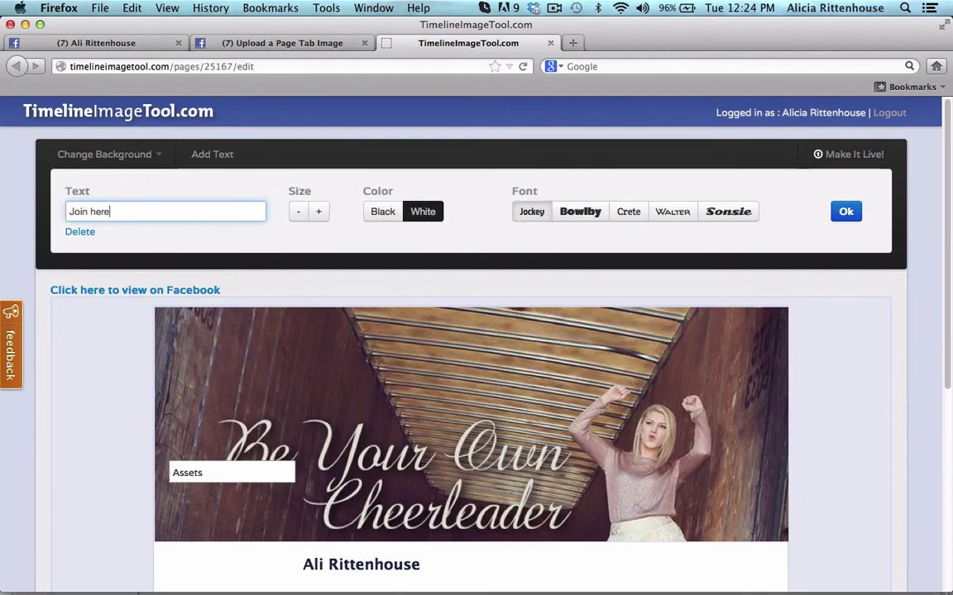
scroll(521, 574, down, 5)
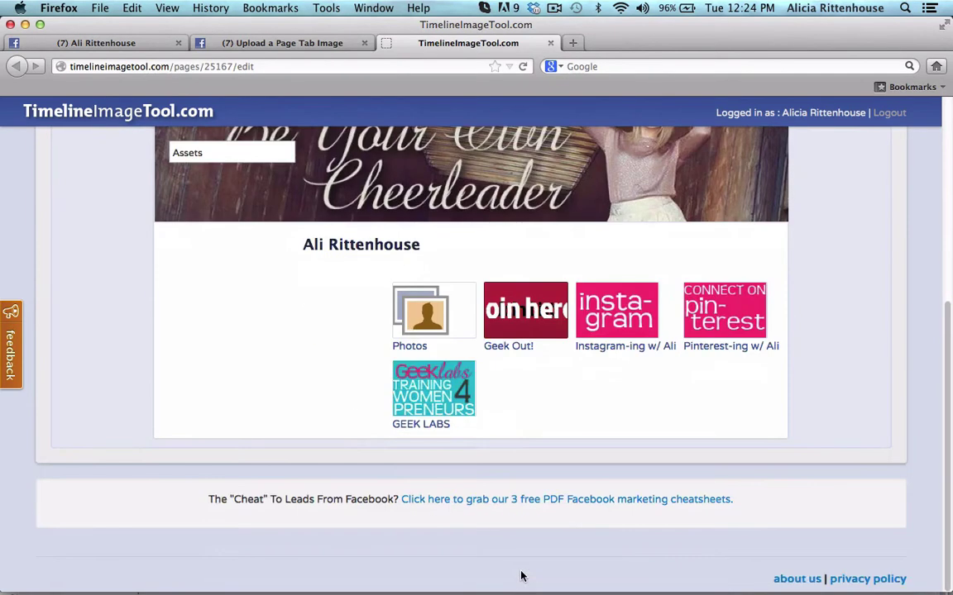
scroll(521, 577, up, 2)
scroll(521, 574, up, 2)
scroll(444, 290, up, 3)
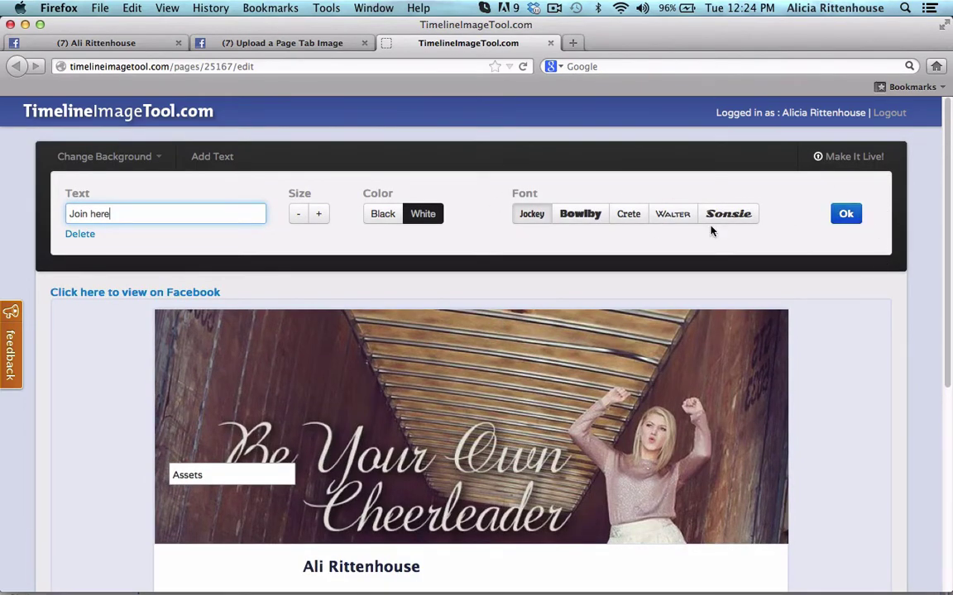
Step: Delete the white "Join here" text from the Geek Out! thumbnail
double_click(97, 214)
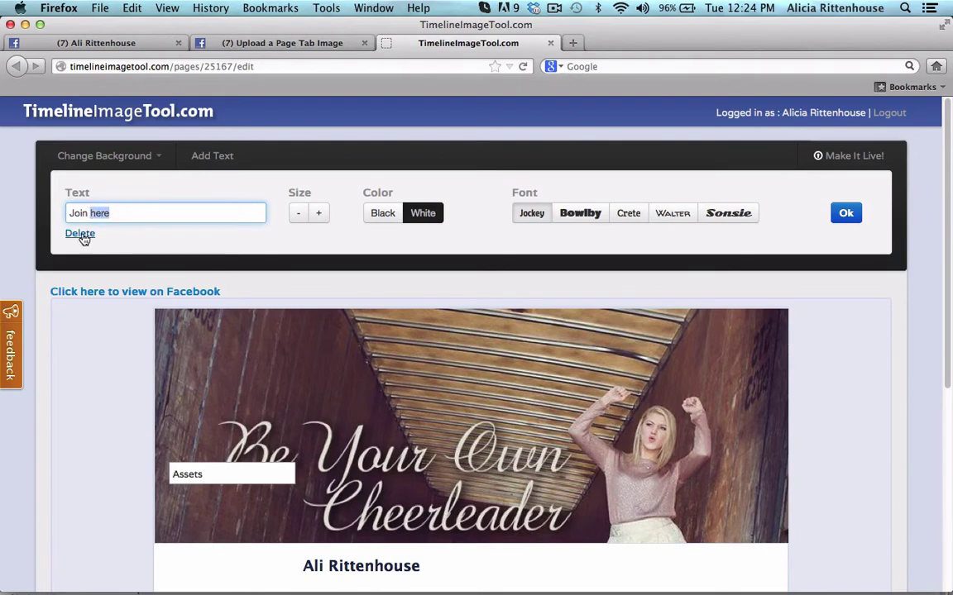
click(80, 234)
scroll(443, 240, down, 3)
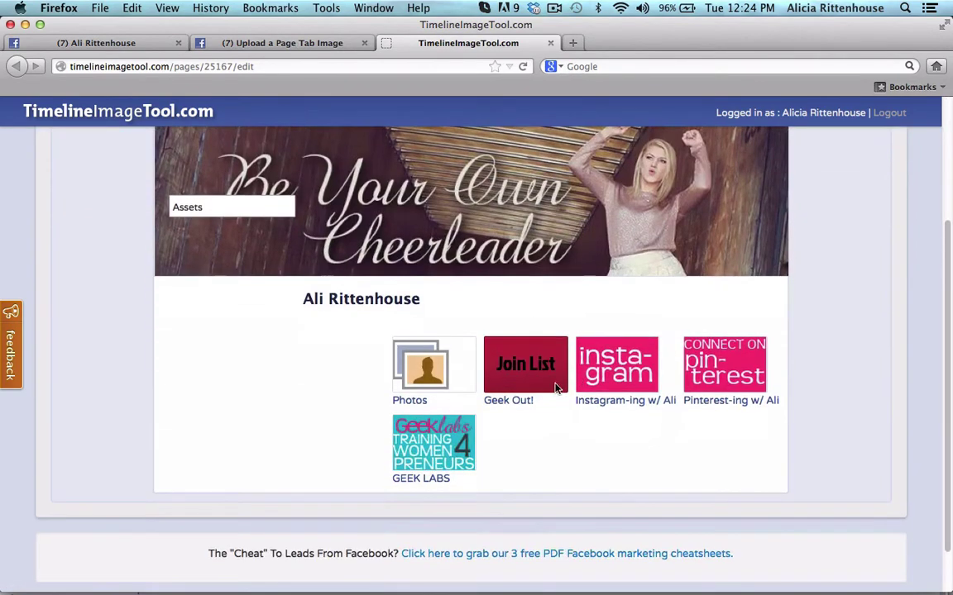
scroll(546, 360, up, 3)
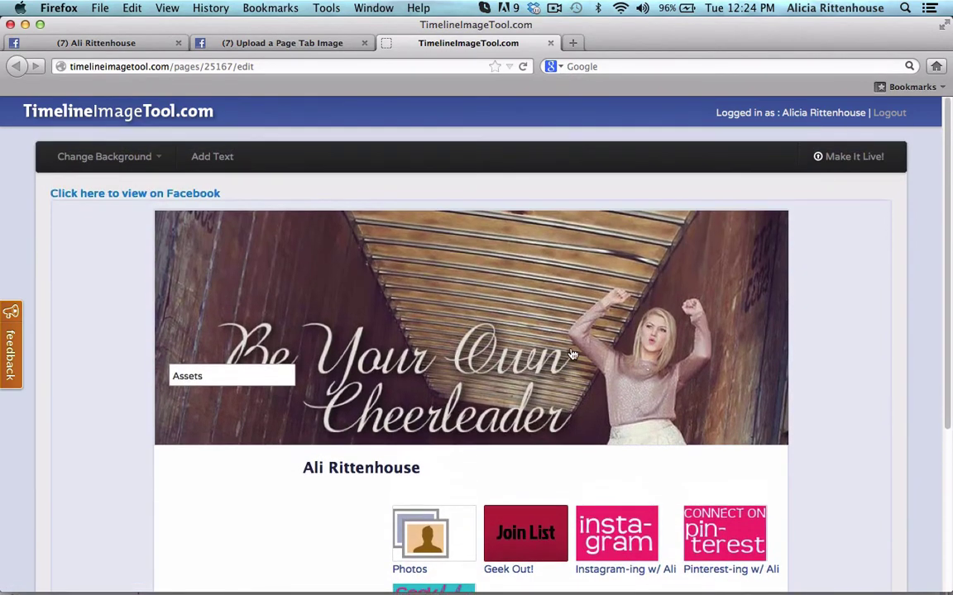
Step: Publish the edited thumbnail images live to the Facebook page
click(859, 156)
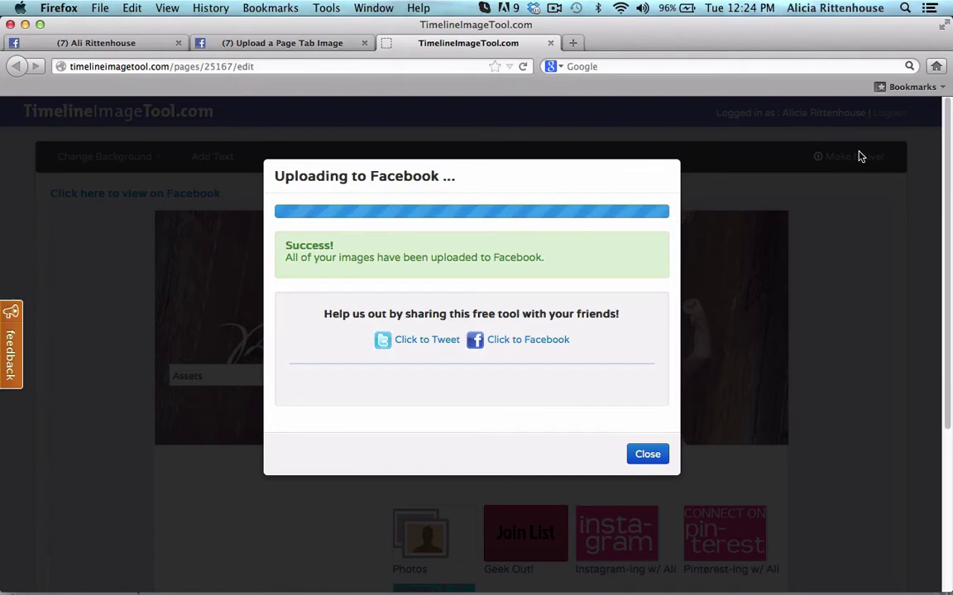
Step: Close the upload confirmation and reload the Facebook page to check the published Geek Out! thumbnail
click(648, 455)
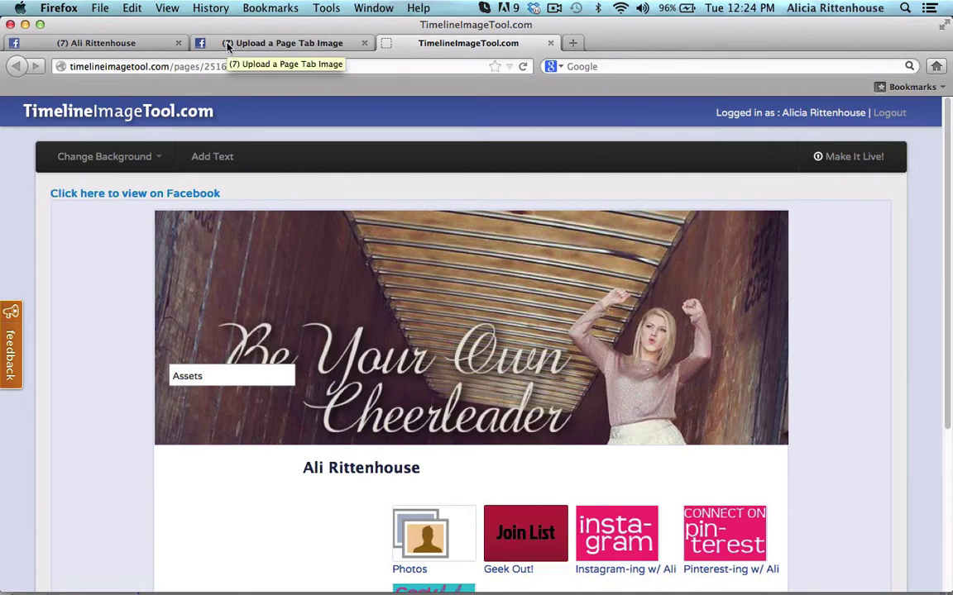
click(127, 42)
click(523, 68)
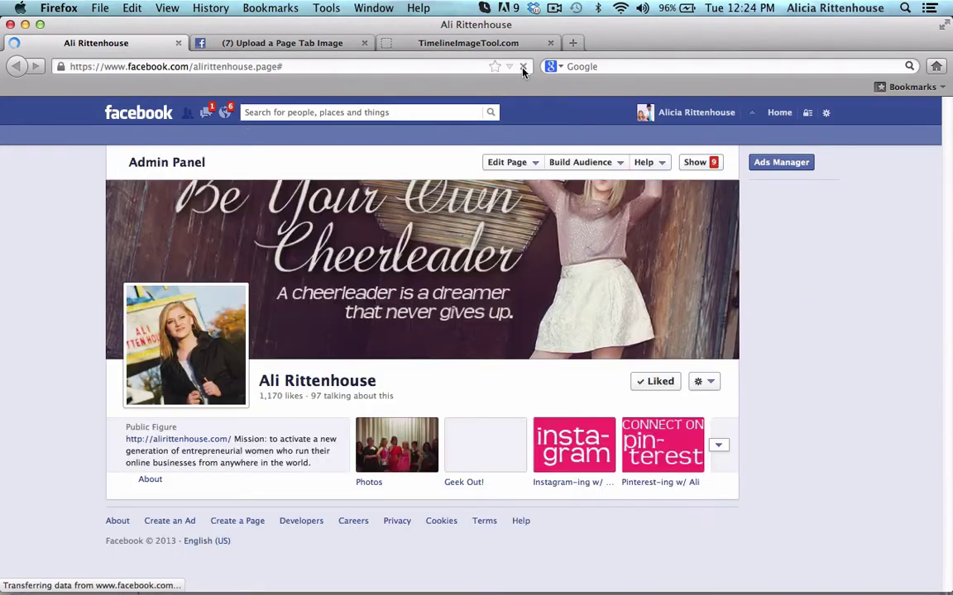
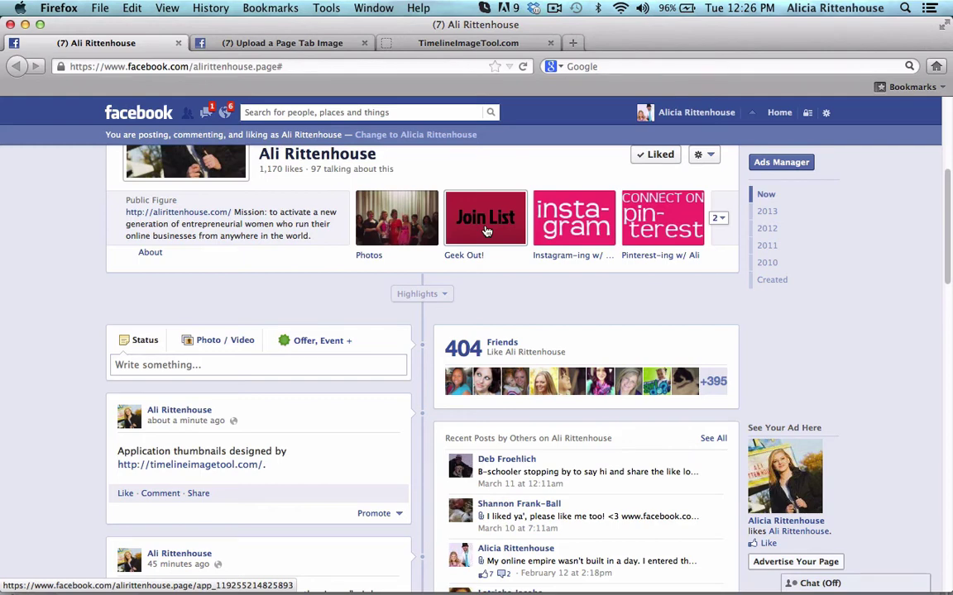
Step: Expand the Facebook page's full set of app tabs and open the Instagram tab's settings
click(724, 219)
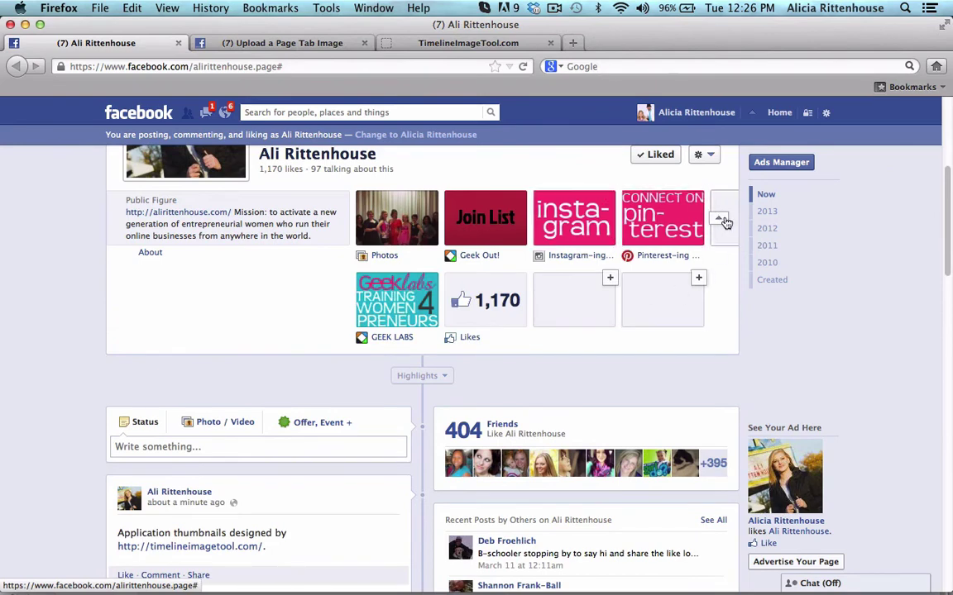
click(725, 220)
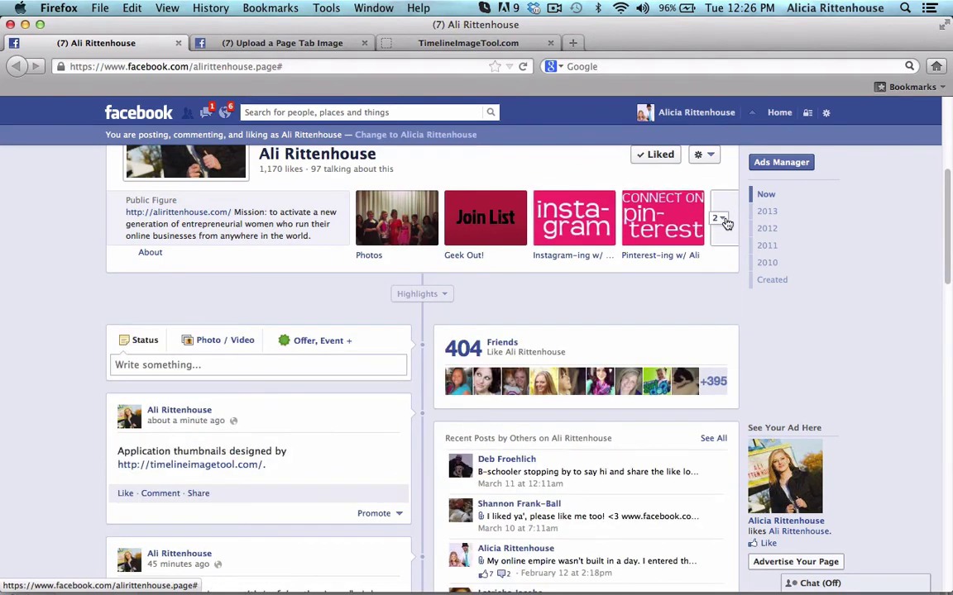
click(724, 220)
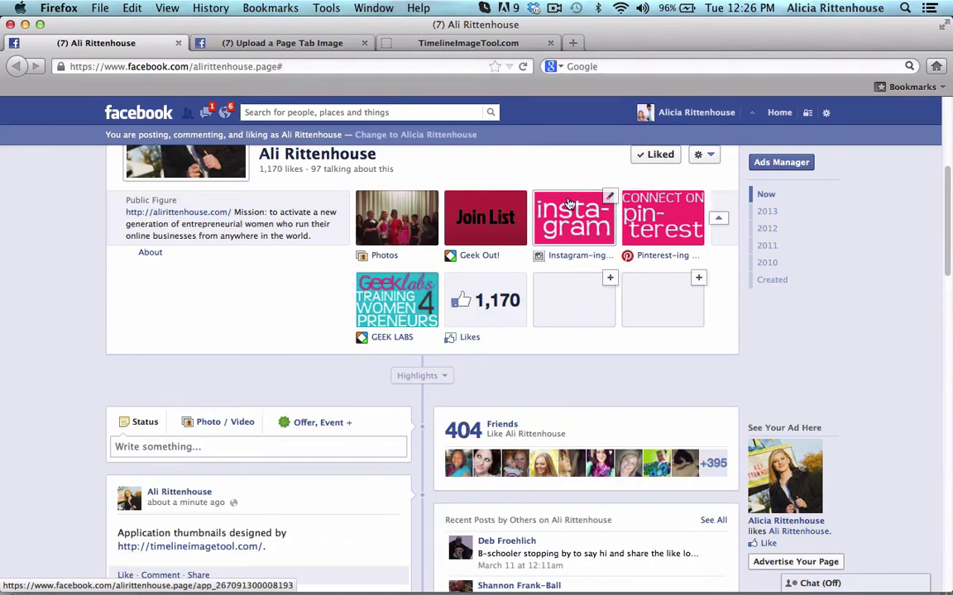
click(610, 197)
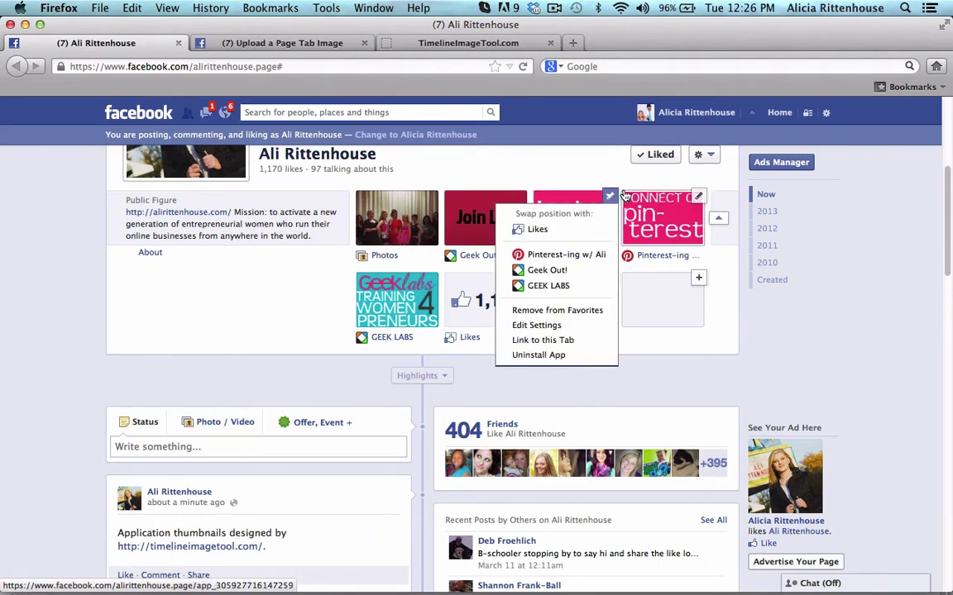
click(610, 197)
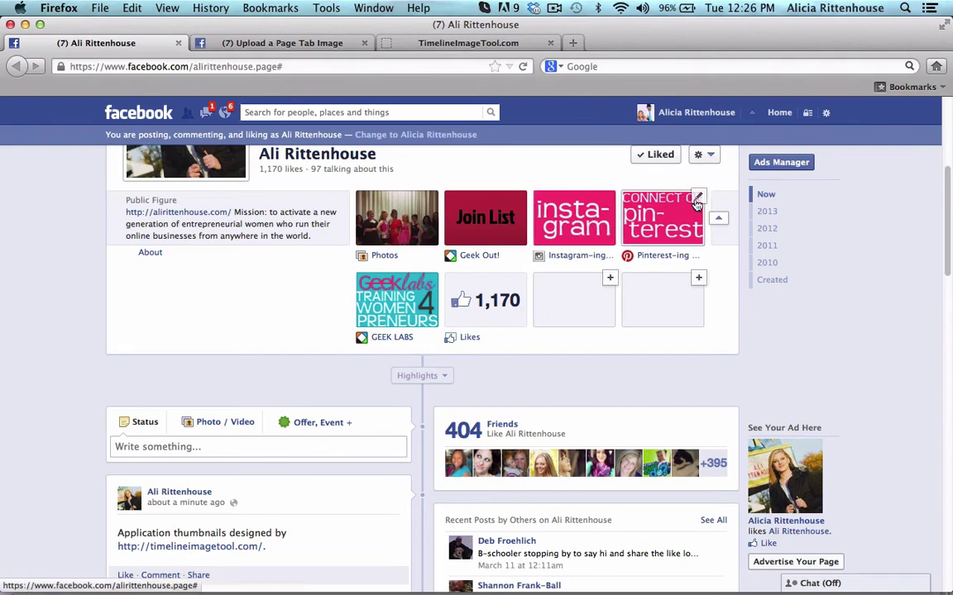
click(610, 197)
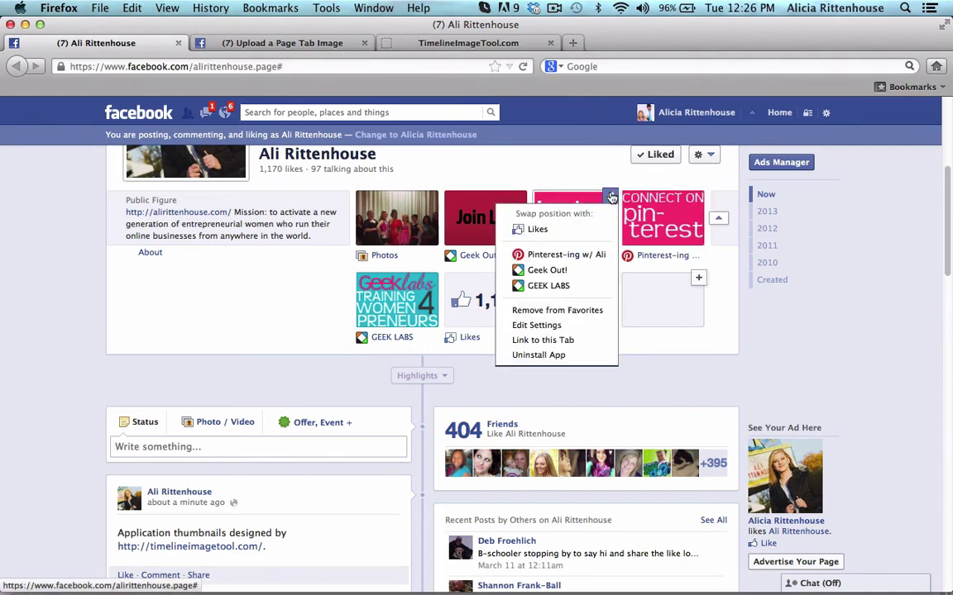
click(539, 331)
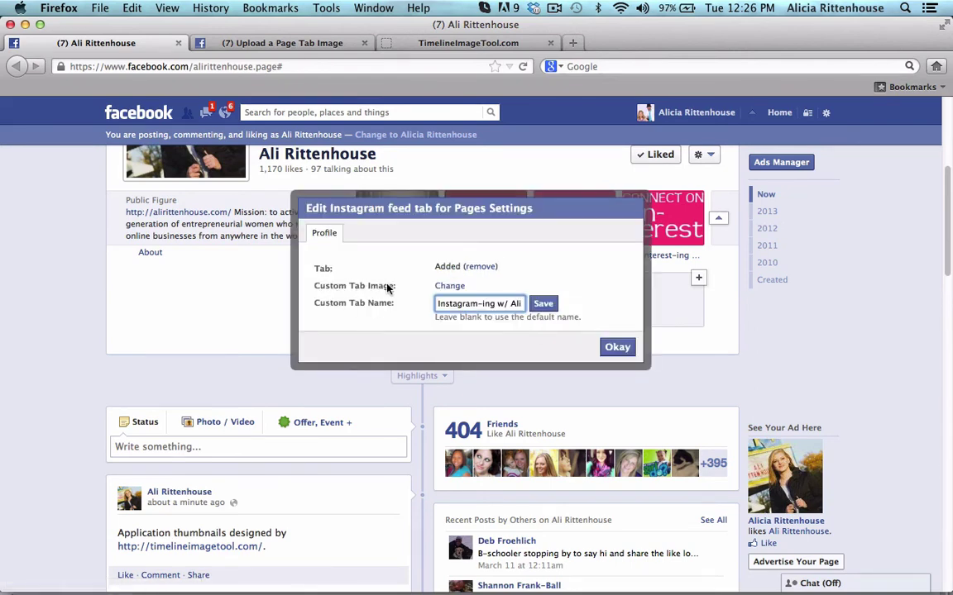
Step: View the upload requirements for the Instagram tab's custom image, then leave the upload and tab settings without changing anything
click(454, 286)
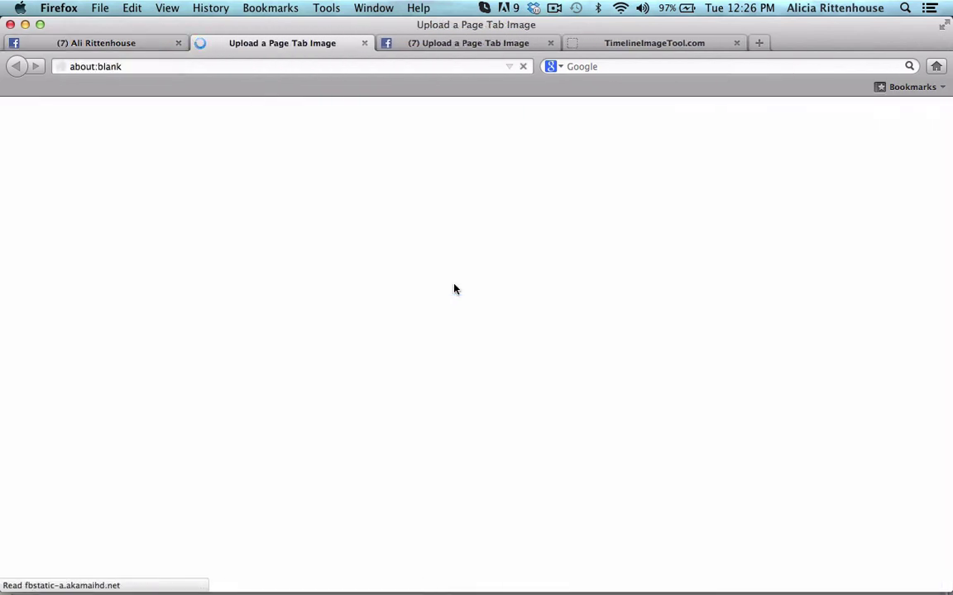
mouse_move(296, 195)
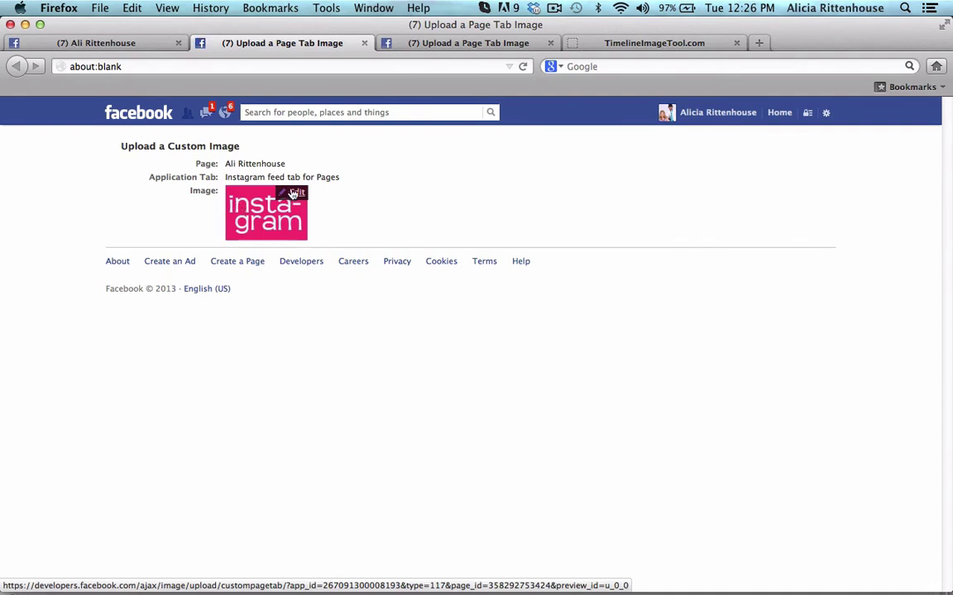
click(296, 195)
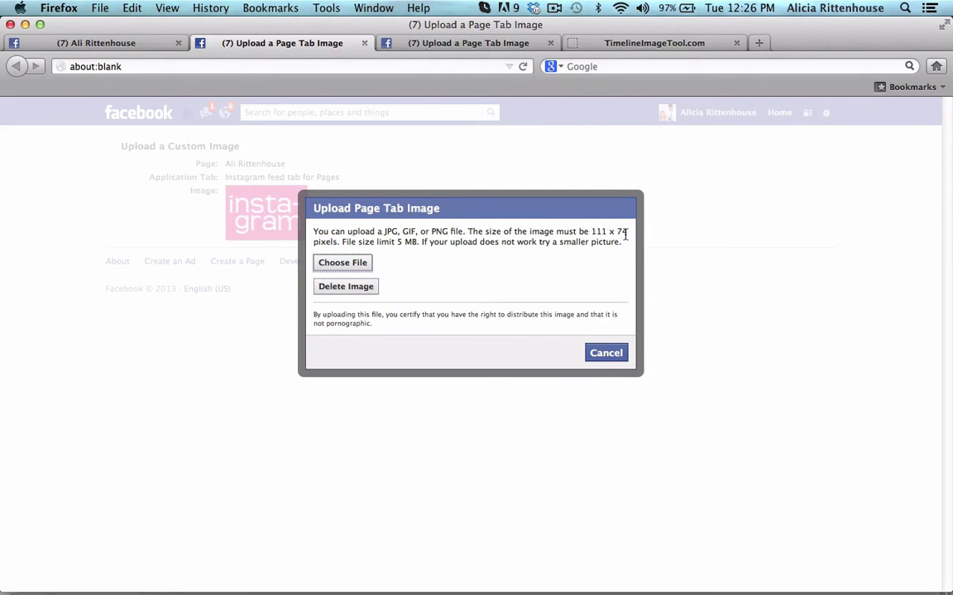
click(595, 353)
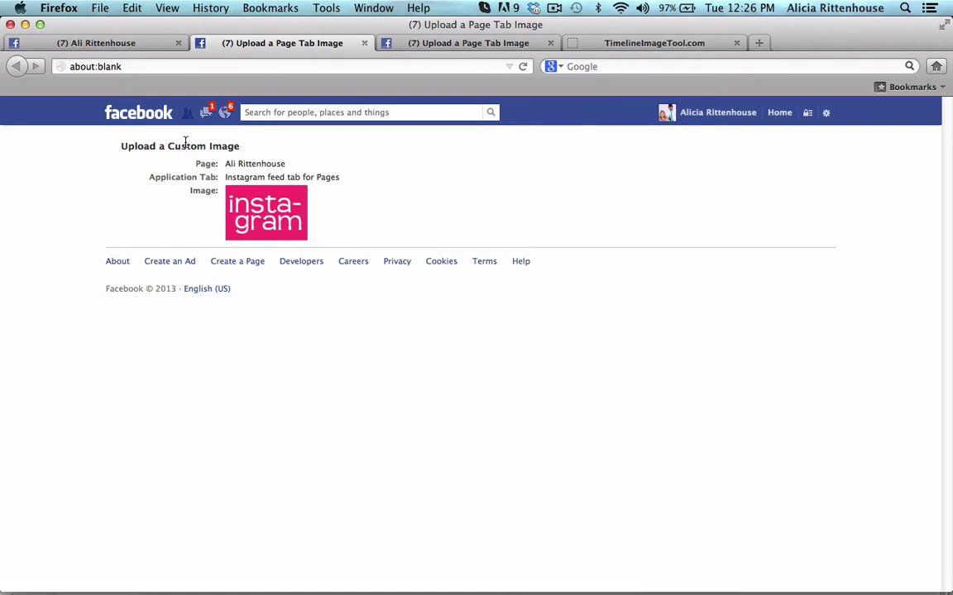
click(108, 44)
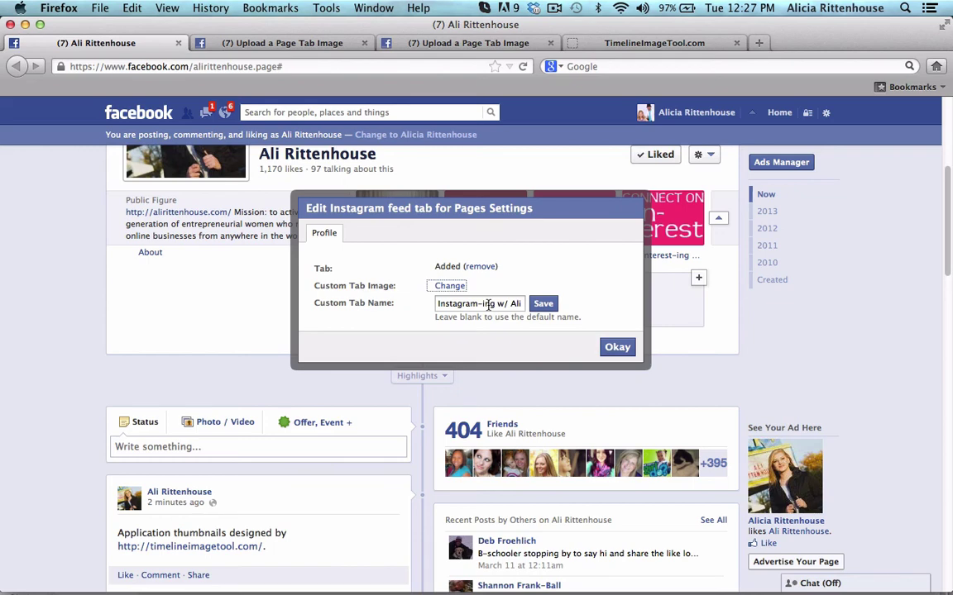
click(617, 345)
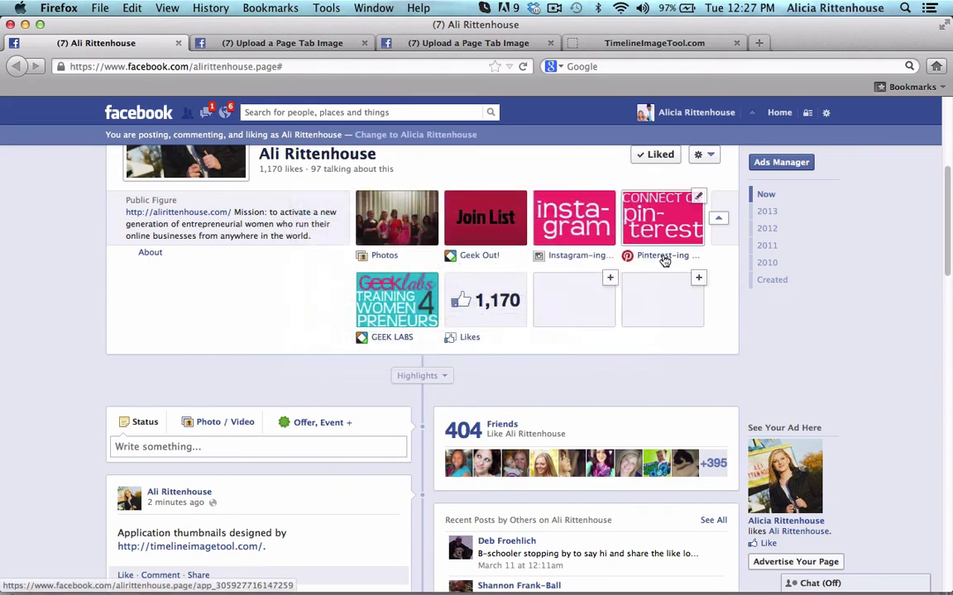